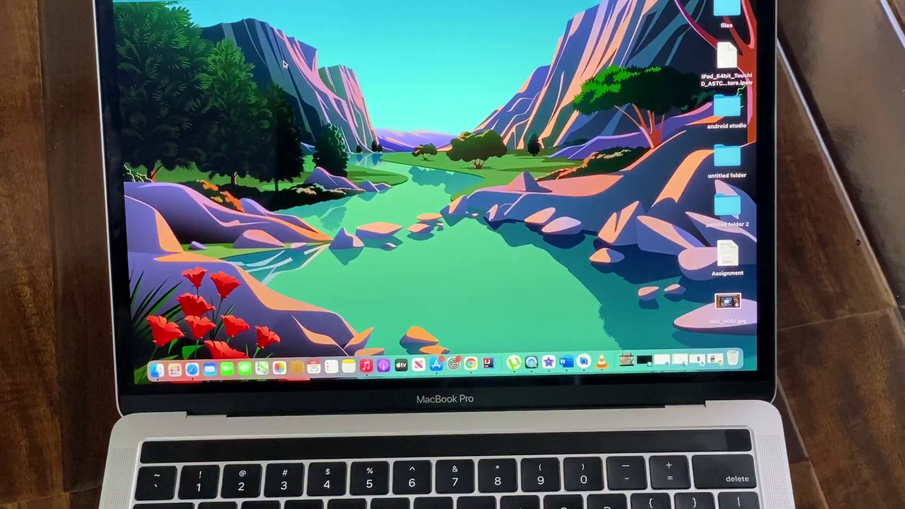
Open the Bluetooth pane in System Preferences to list nearby devices such as the AirPods.
left_click(450, 366)
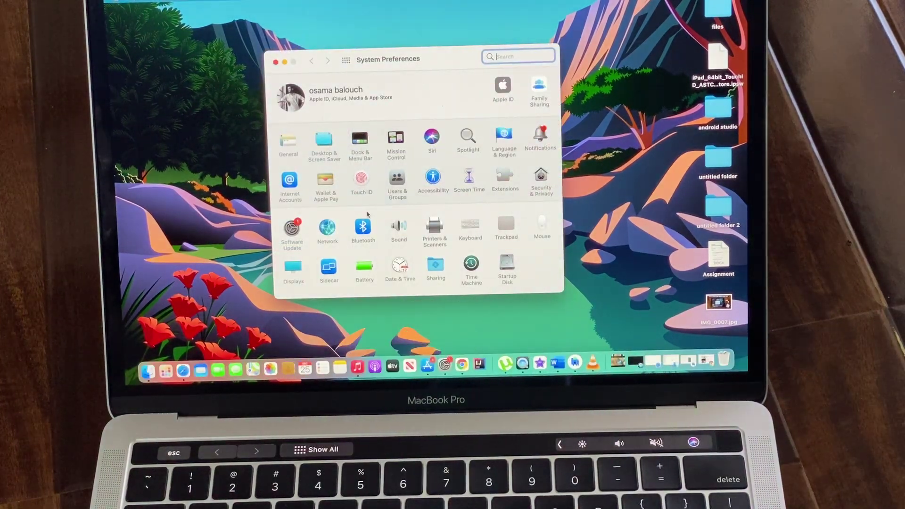
left_click(364, 227)
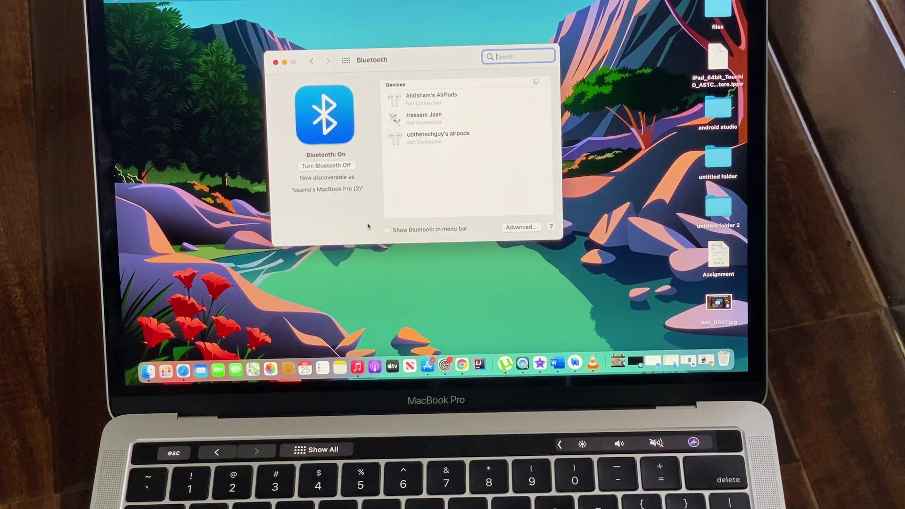